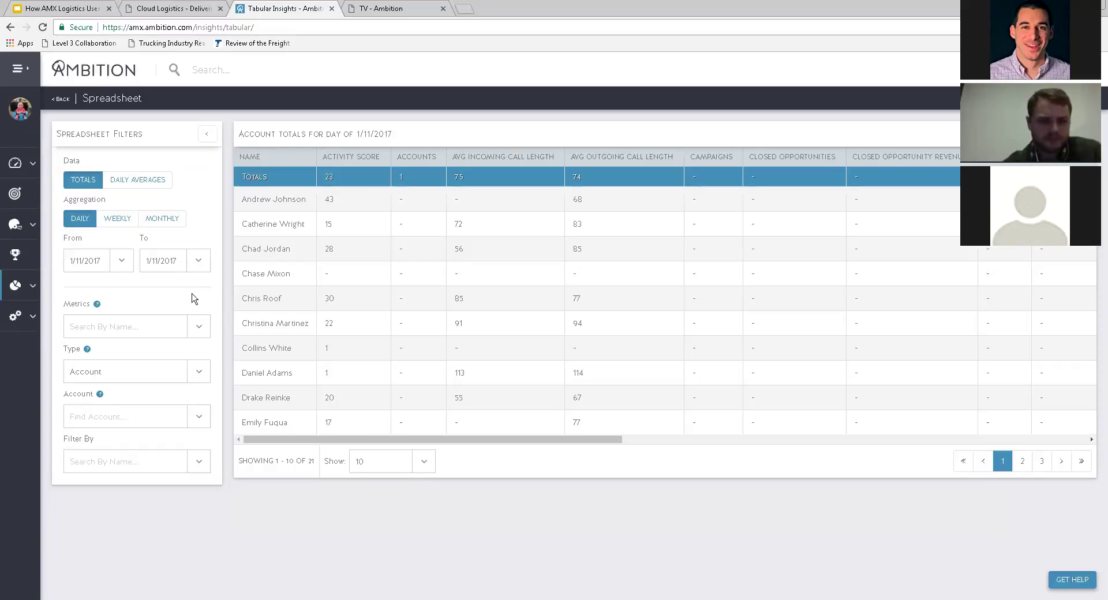
Set the start date of the daily spreadsheet report to 1/10/2017
{"action": "left_click", "coordinate": [119, 262]}
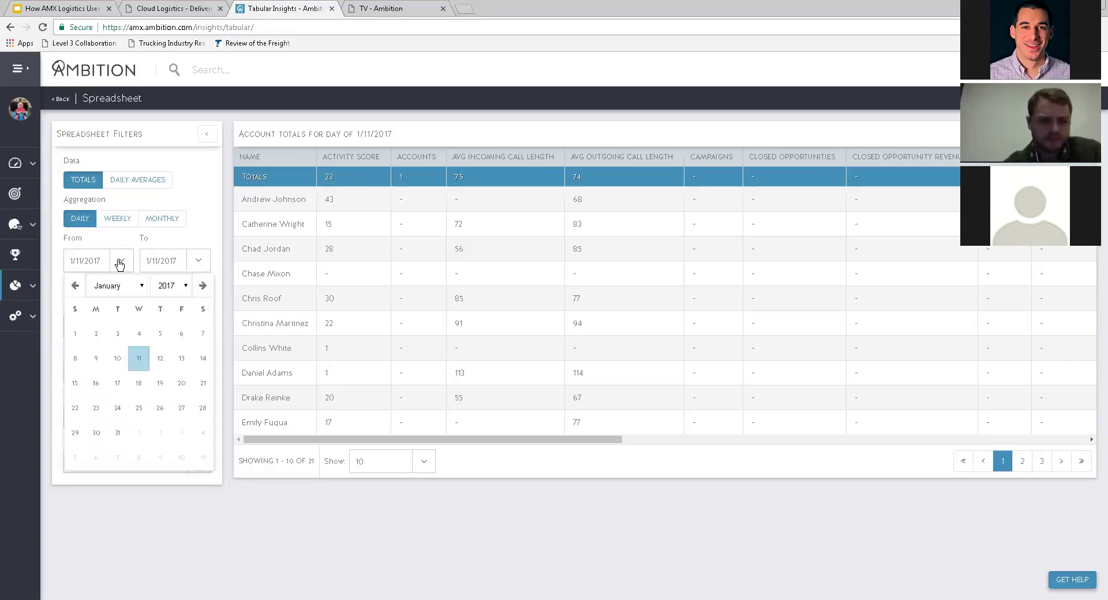
{"action": "left_click", "coordinate": [117, 358]}
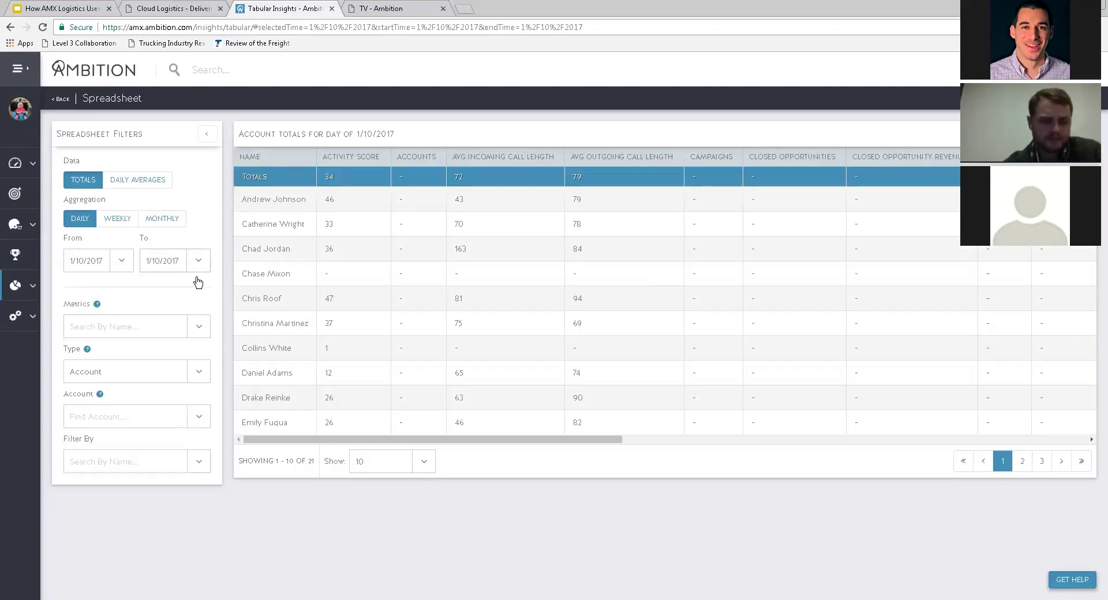
Deselect the Accounts, Activity Score, Avg Incoming Call Length, Avg Outgoing Call Length, Campaigns, Closed Opportunities and Closed Opportunity Revenue metrics
{"action": "left_click", "coordinate": [199, 328]}
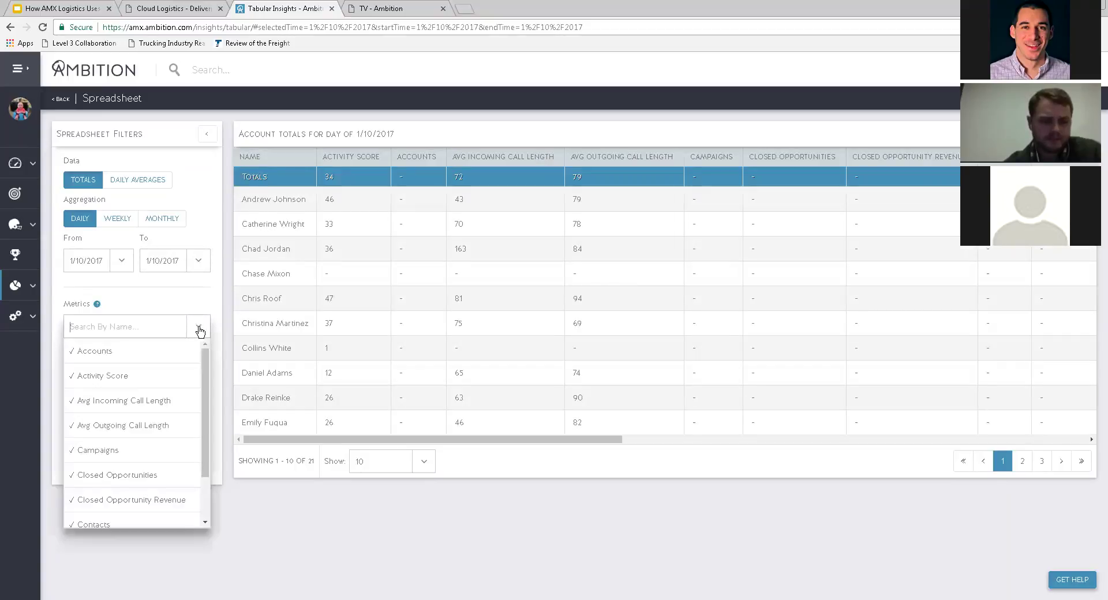
{"action": "left_click", "coordinate": [184, 353]}
{"action": "left_click", "coordinate": [157, 376]}
{"action": "left_click", "coordinate": [153, 400]}
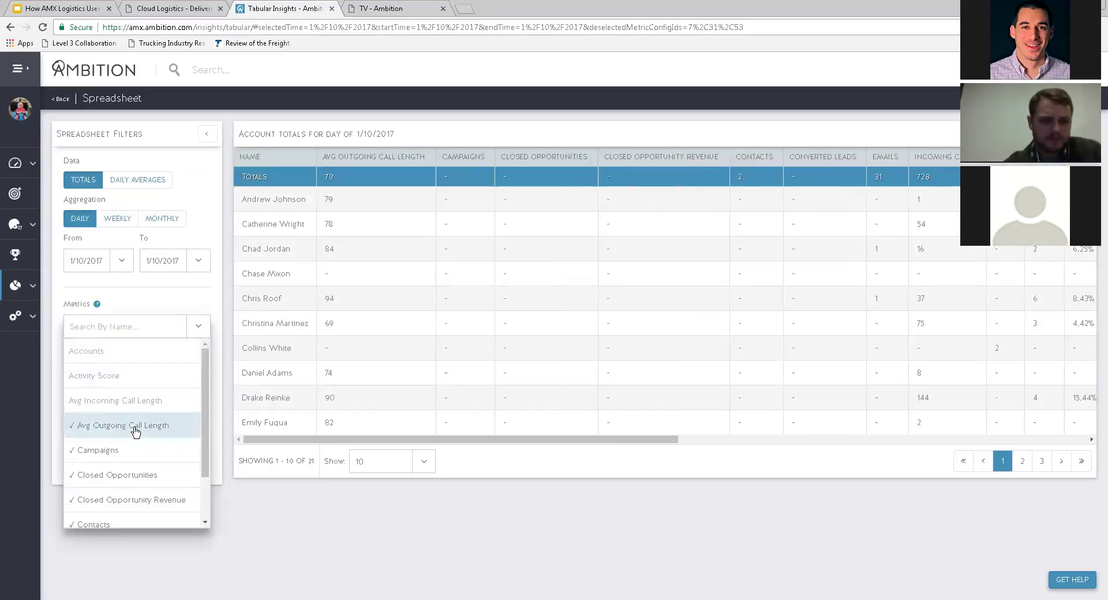
{"action": "left_click", "coordinate": [136, 428]}
{"action": "left_click", "coordinate": [134, 452]}
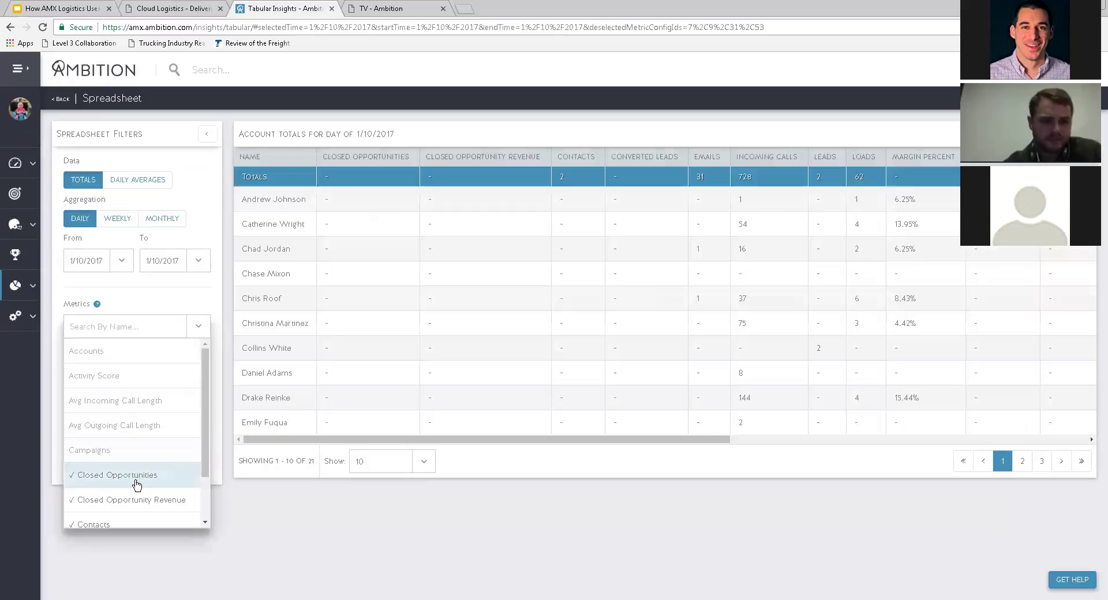
{"action": "left_click", "coordinate": [137, 482]}
{"action": "scroll", "coordinate": [136, 481], "scroll_direction": "down", "scroll_amount": 1}
{"action": "left_click", "coordinate": [139, 447]}
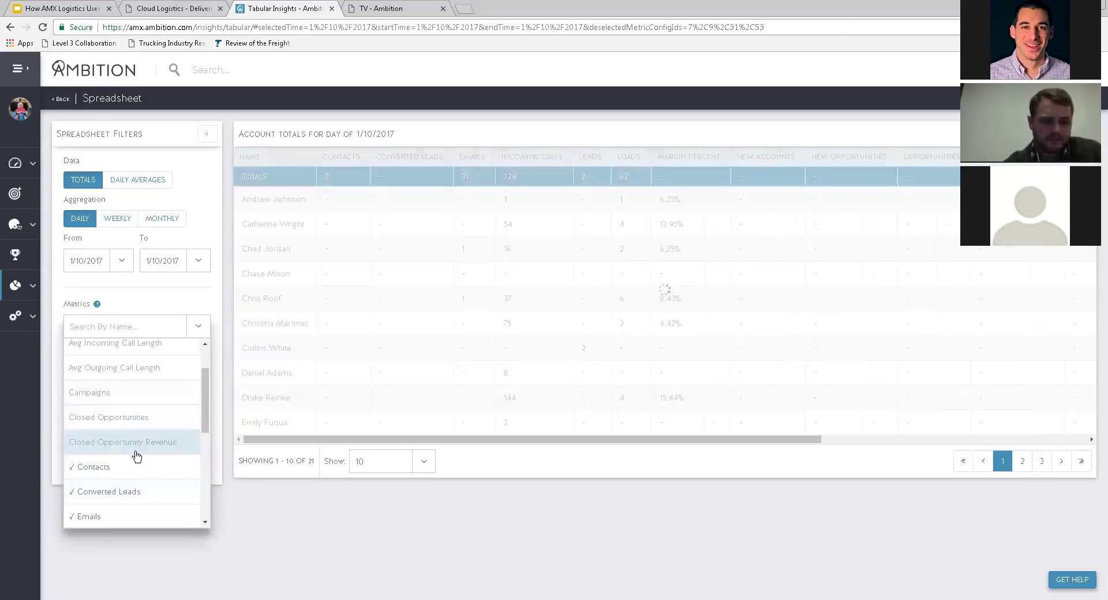
Remove the Contacts, Converted Leads, Incoming Calls, Leads and Margin Percent metrics from the spreadsheet, keeping Emails and Loads
{"action": "left_click", "coordinate": [137, 461]}
{"action": "left_click", "coordinate": [131, 492]}
{"action": "scroll", "coordinate": [144, 462], "scroll_direction": "down", "scroll_amount": 1}
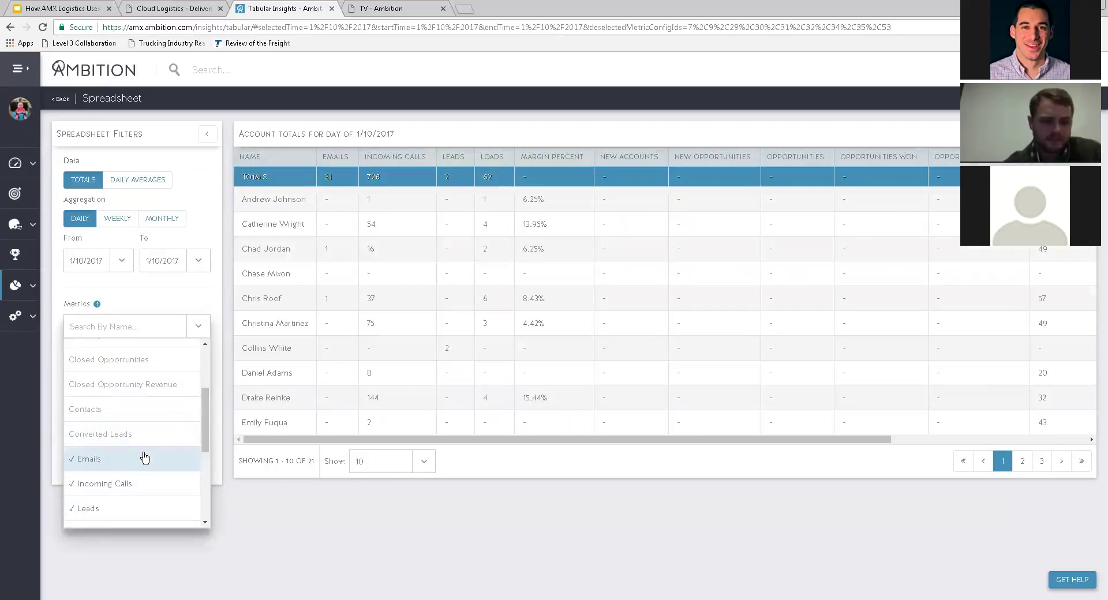
{"action": "left_click", "coordinate": [138, 484]}
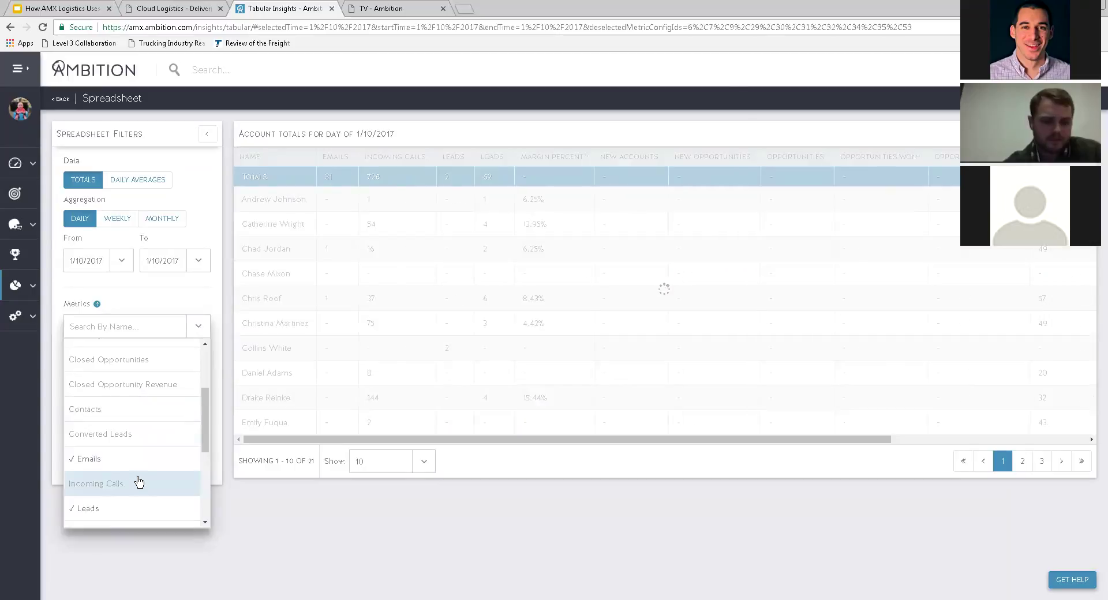
{"action": "scroll", "coordinate": [140, 482], "scroll_direction": "down", "scroll_amount": 1}
{"action": "left_click", "coordinate": [143, 456]}
{"action": "scroll", "coordinate": [148, 456], "scroll_direction": "down", "scroll_amount": 2}
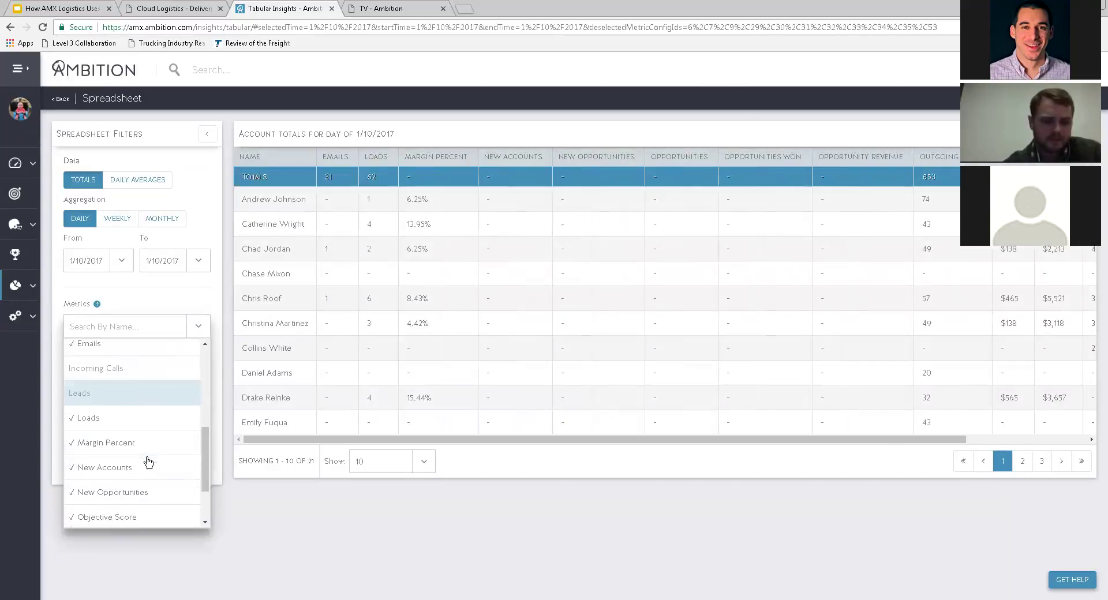
{"action": "left_click", "coordinate": [151, 441]}
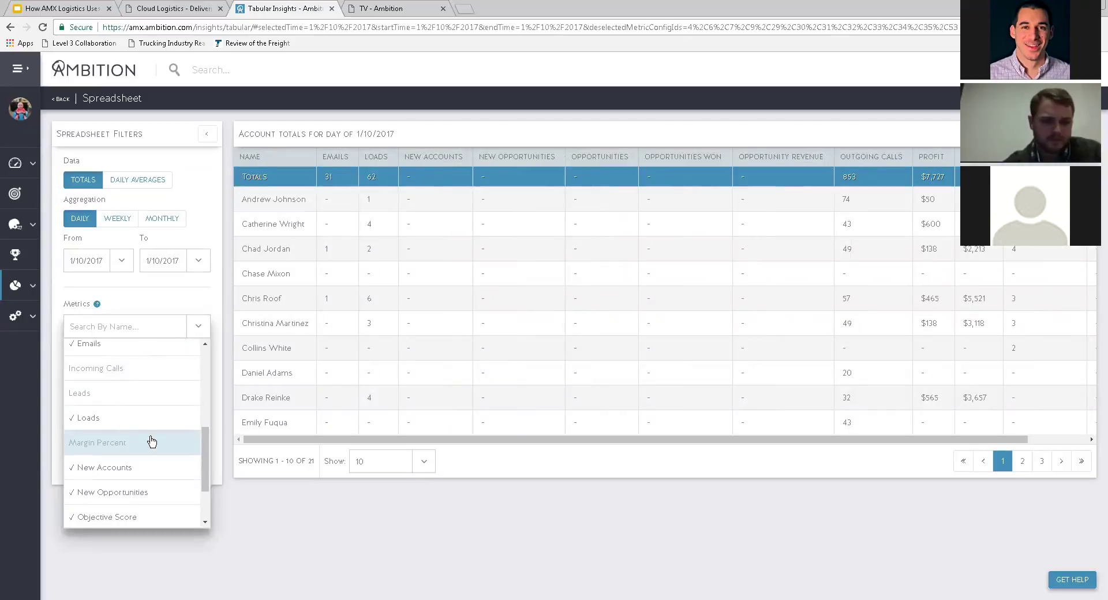
Deselect New Accounts, New Opportunities, Objective Score, Opportunities, Opportunities Won, Opportunity Revenue and Telemarketing, then close the metric list
{"action": "left_click", "coordinate": [143, 470]}
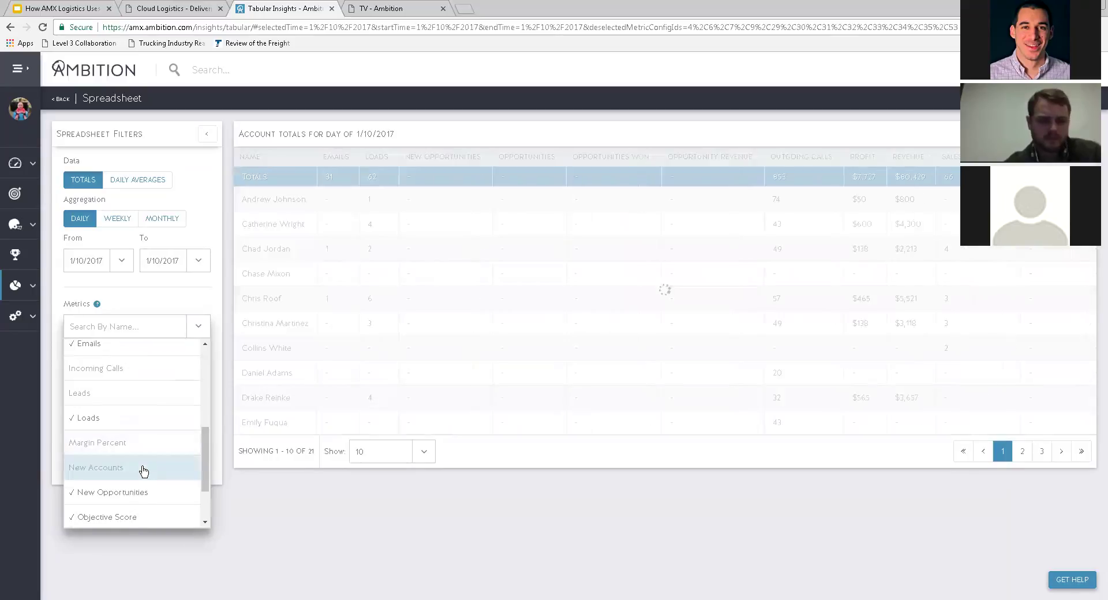
{"action": "left_click", "coordinate": [143, 492]}
{"action": "scroll", "coordinate": [146, 481], "scroll_direction": "down", "scroll_amount": 3}
{"action": "left_click", "coordinate": [148, 443]}
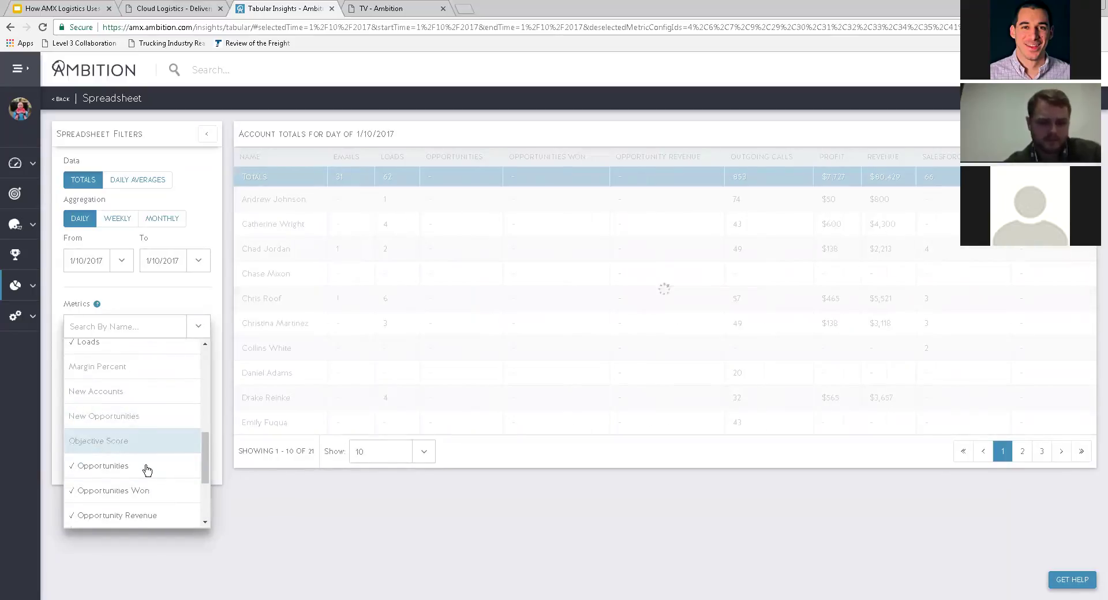
{"action": "left_click", "coordinate": [147, 466]}
{"action": "left_click", "coordinate": [147, 490]}
{"action": "left_click", "coordinate": [143, 515]}
{"action": "scroll", "coordinate": [148, 496], "scroll_direction": "down", "scroll_amount": 5}
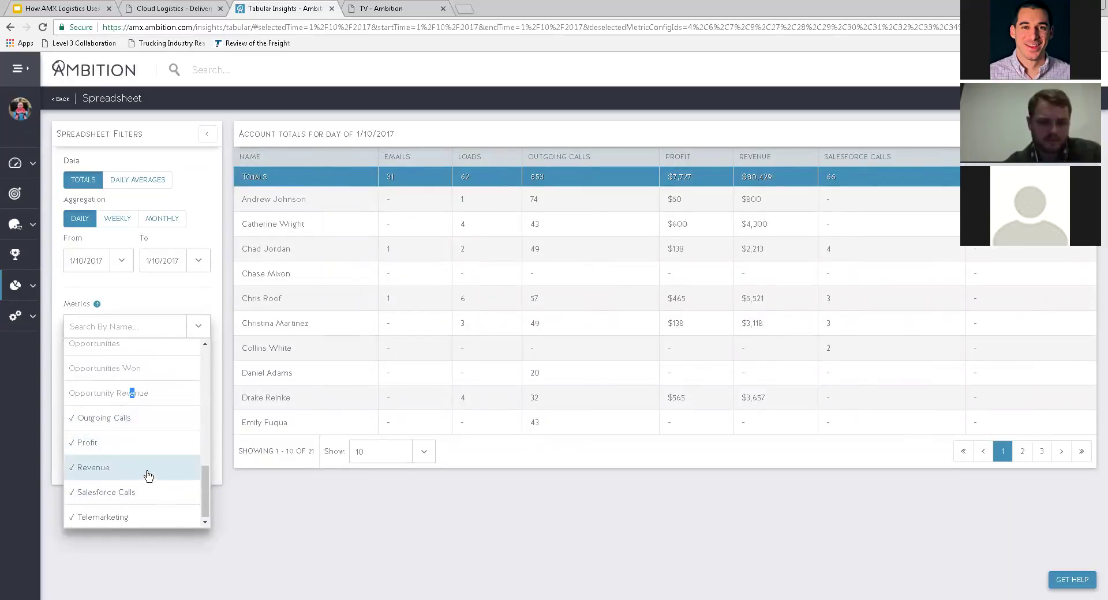
{"action": "left_click", "coordinate": [149, 517]}
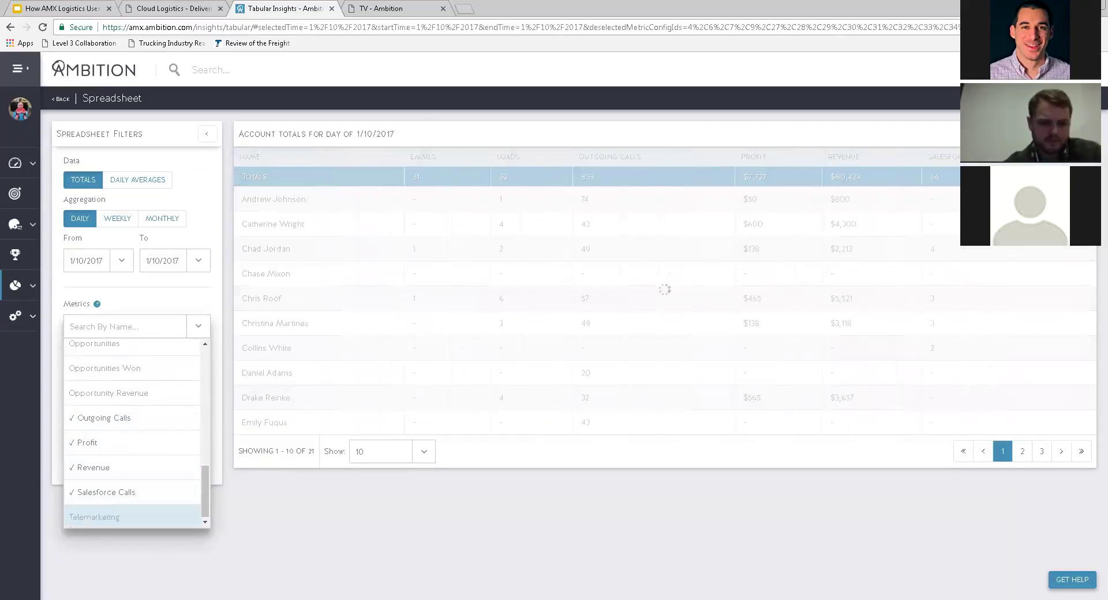
{"action": "left_click", "coordinate": [541, 505]}
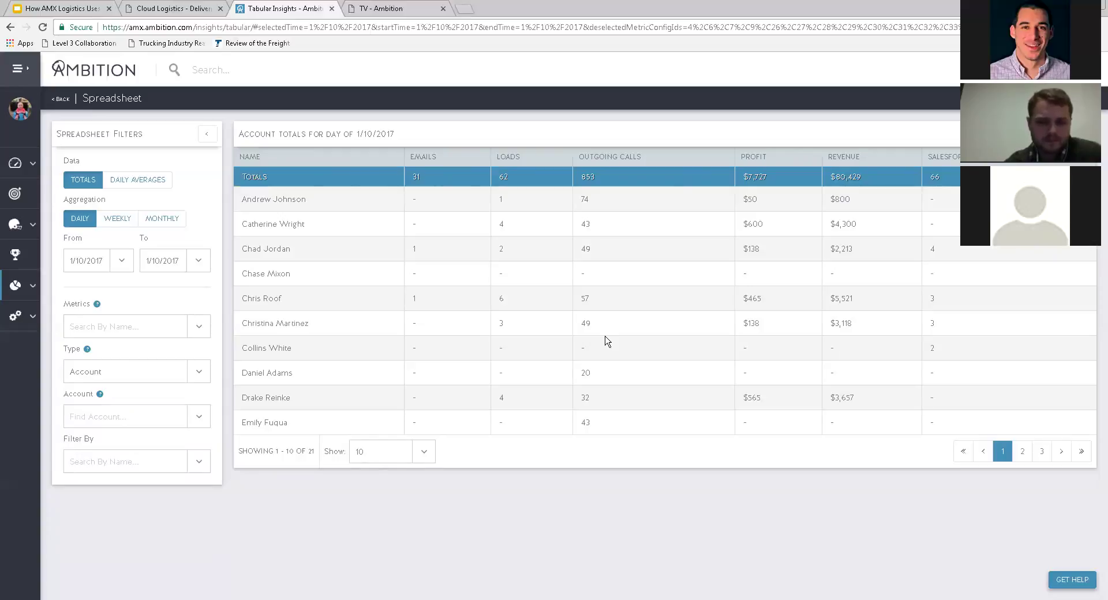
Show 50 rows per page in the account table and switch the aggregation to weekly
{"action": "left_click", "coordinate": [423, 452]}
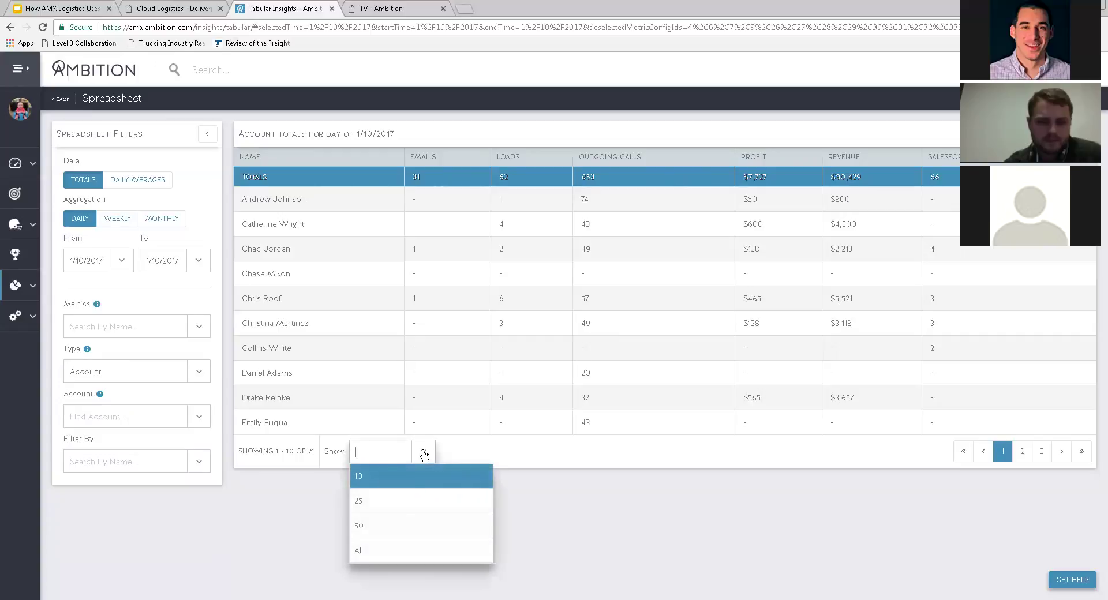
{"action": "left_click", "coordinate": [369, 526]}
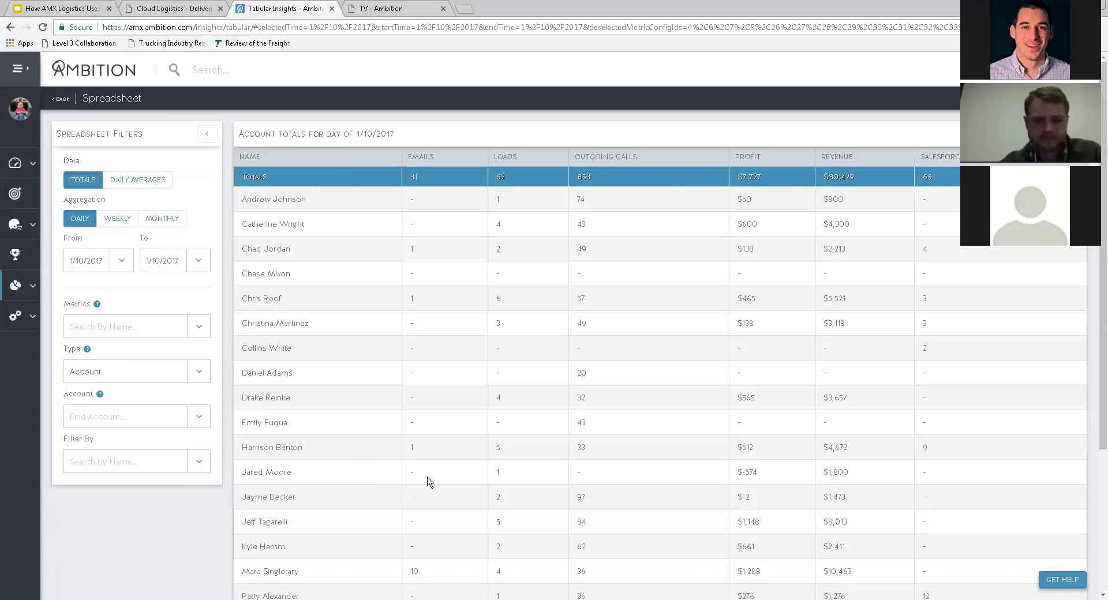
{"action": "left_click", "coordinate": [118, 219]}
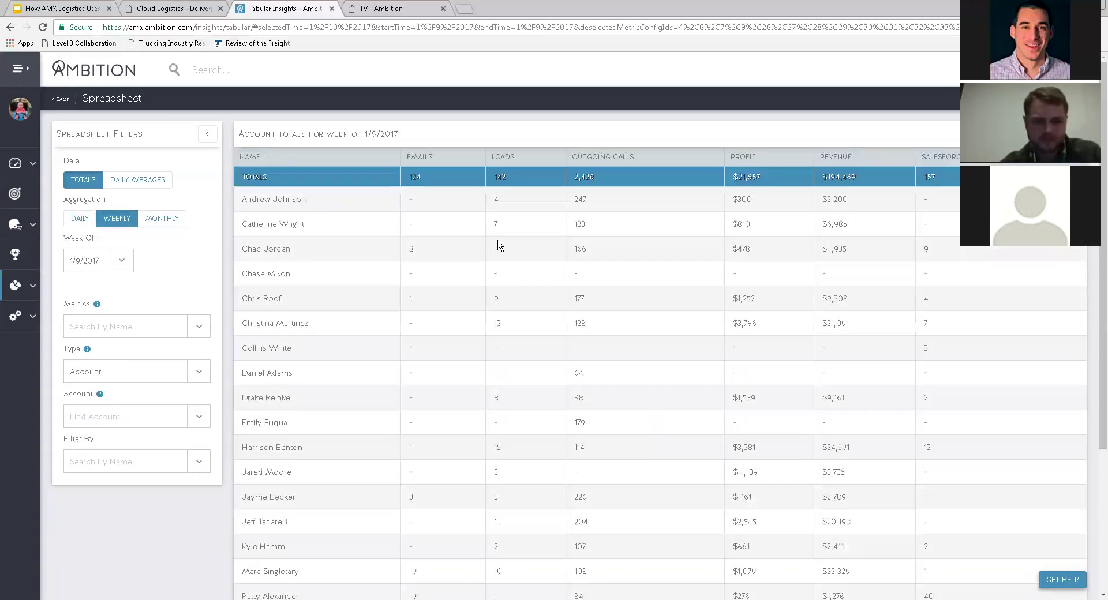